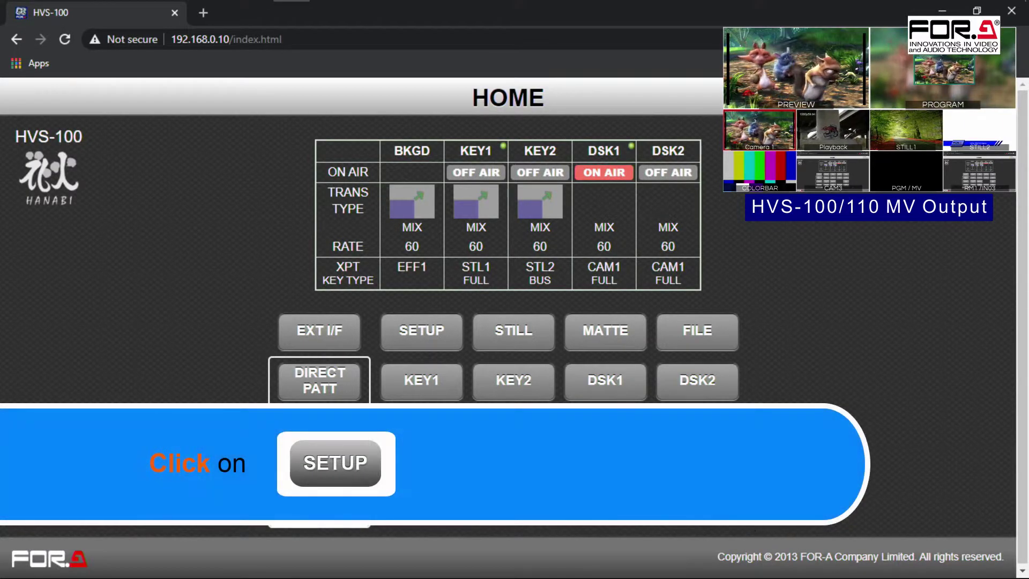
Step: Open the SETUP pages from the HOME screen
{"action": "left_click", "coordinate": [413, 351]}
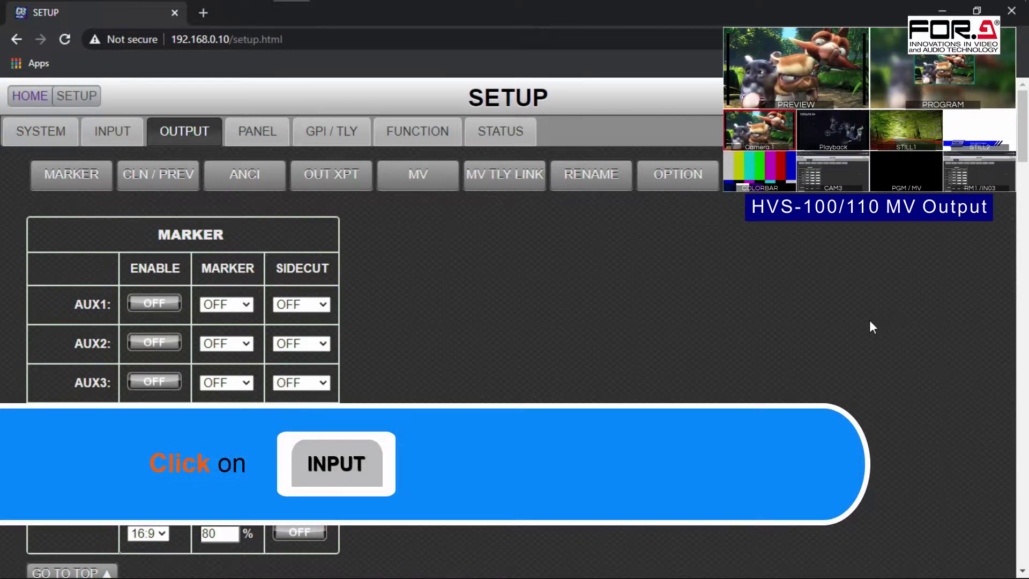
Step: Open the INPUT RENAME table and select IN01's current long name
{"action": "left_click", "coordinate": [128, 132]}
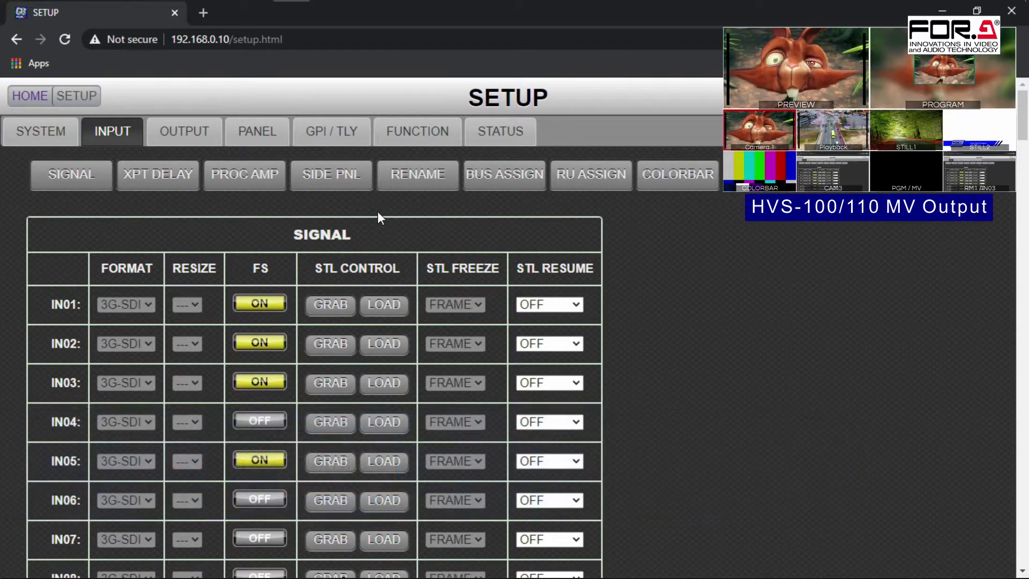
{"action": "left_click", "coordinate": [393, 176]}
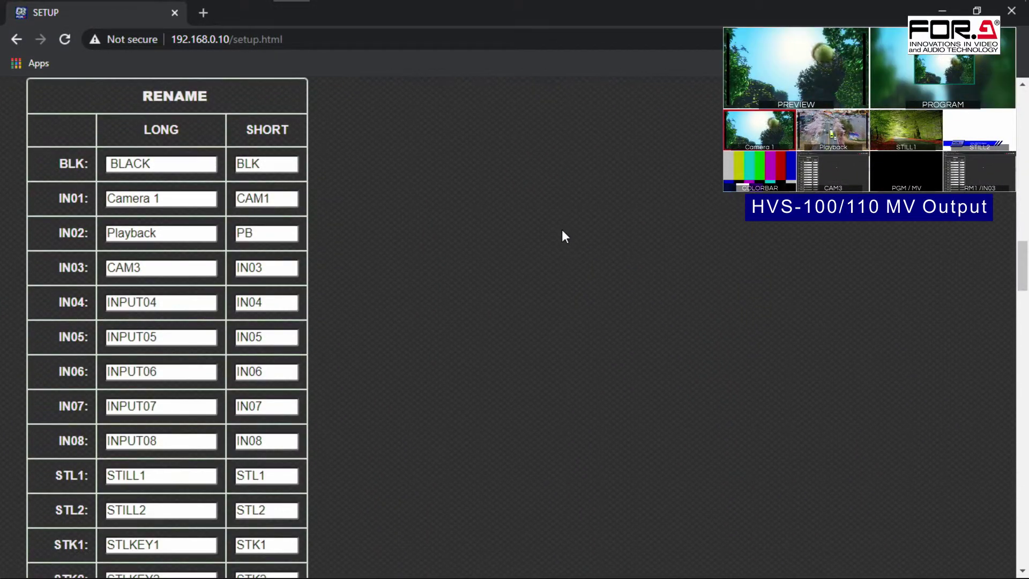
{"action": "scroll", "coordinate": [475, 309], "scroll_direction": "up", "scroll_amount": 15}
{"action": "scroll", "coordinate": [475, 308], "scroll_direction": "down", "scroll_amount": 14}
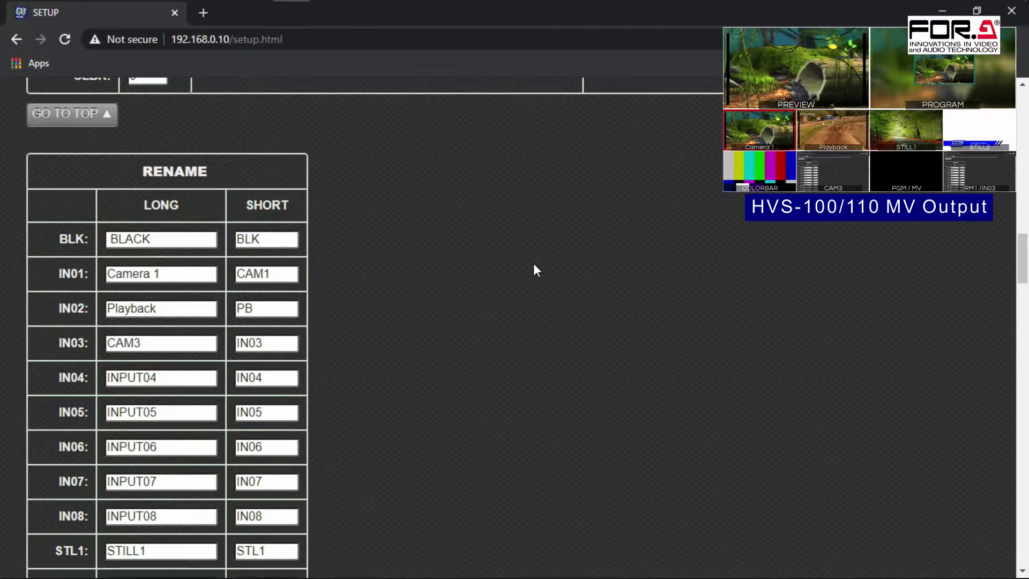
{"action": "left_click_drag", "start_coordinate": [177, 276], "coordinate": [76, 276]}
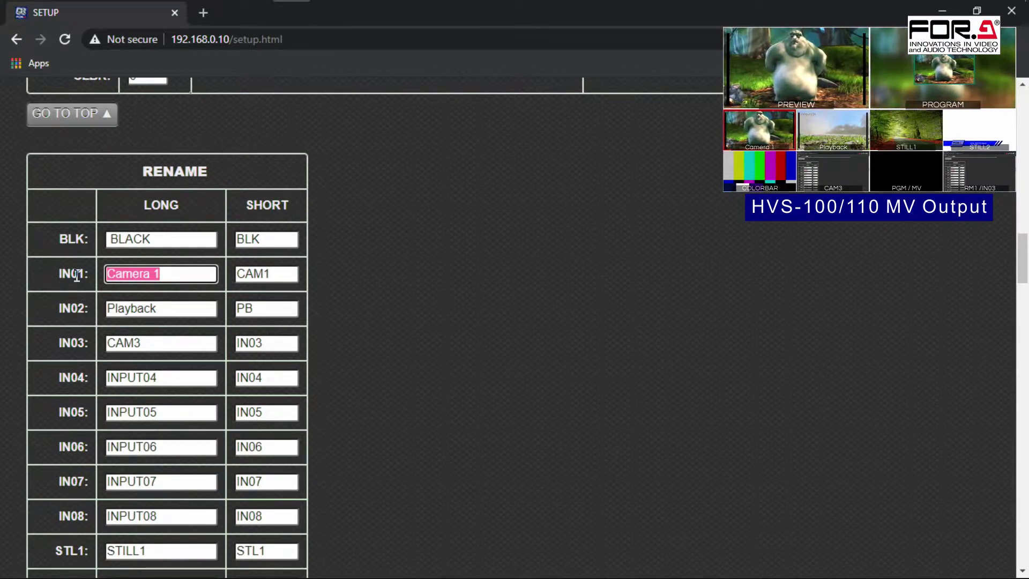
Step: Name input IN01 'Camera1' with the short name 'CAM1'
{"action": "type", "text": "CAME"}
{"action": "key", "text": "BackSpace"}
{"action": "key", "text": "BackSpace"}
{"action": "key", "text": "BackSpace"}
{"action": "type", "text": "AMERA 1"}
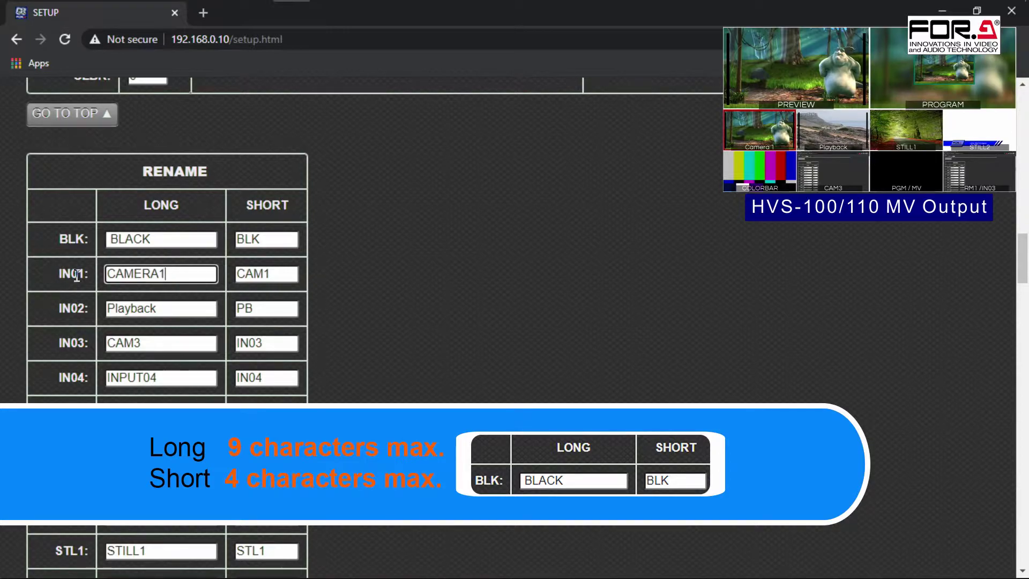
{"action": "key", "text": "Tab"}
{"action": "type", "text": "CAM"}
{"action": "key", "text": "BackSpace"}
{"action": "key", "text": "BackSpace"}
{"action": "type", "text": "am1"}
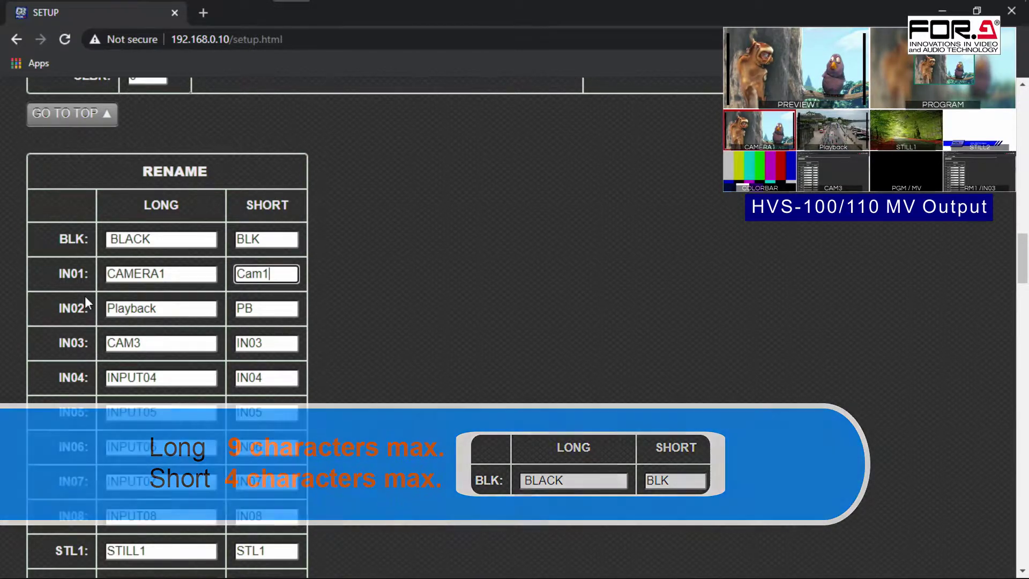
{"action": "key", "text": "shift+Tab"}
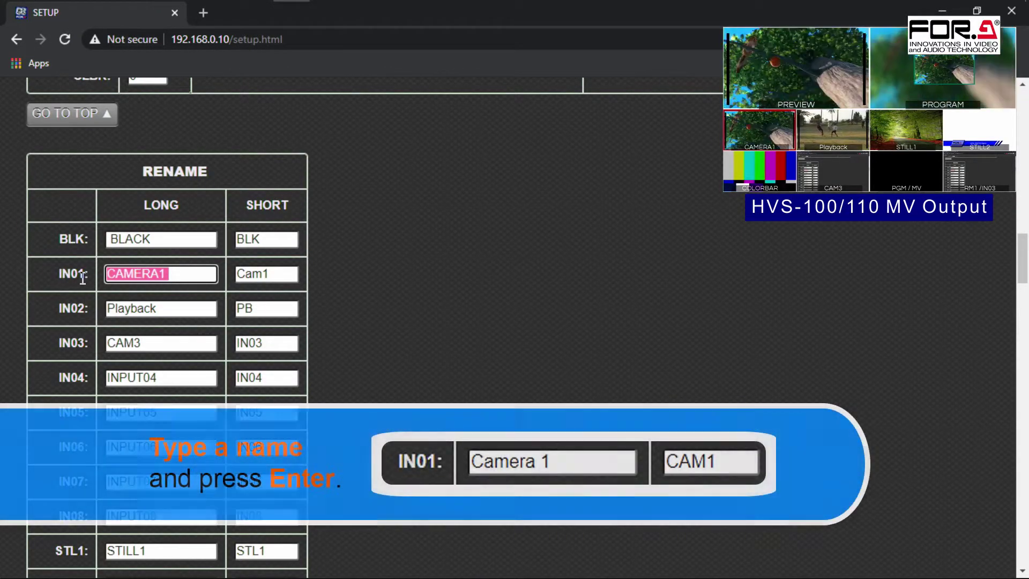
{"action": "type", "text": "Came"}
{"action": "key", "text": "Tab"}
{"action": "type", "text": "C"}
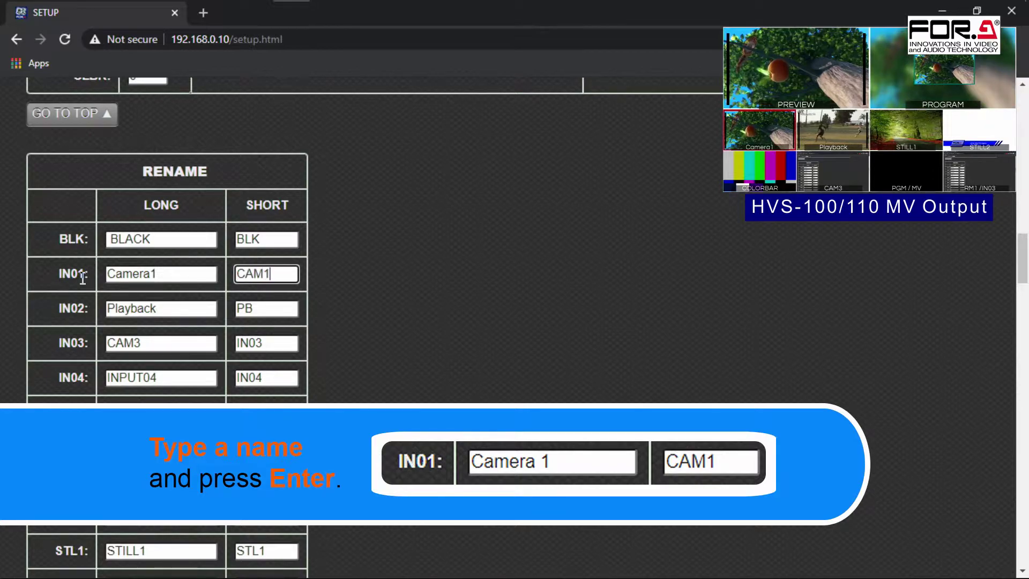
{"action": "type", "text": "AM1"}
{"action": "key", "text": "Tab"}
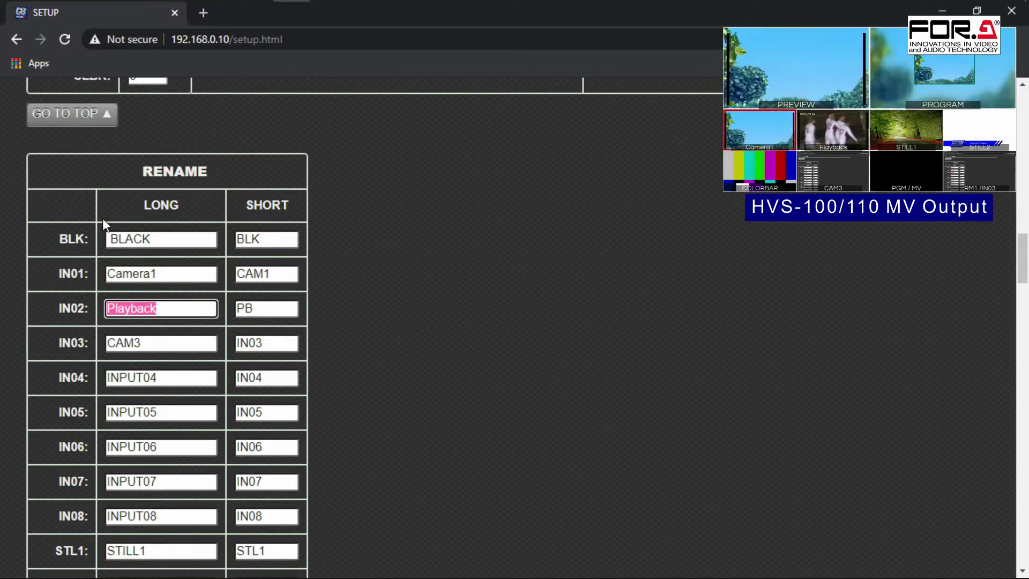
Step: Return to HOME and open the BUS / TRANS page to check the renamed IN01
{"action": "left_click", "coordinate": [77, 120]}
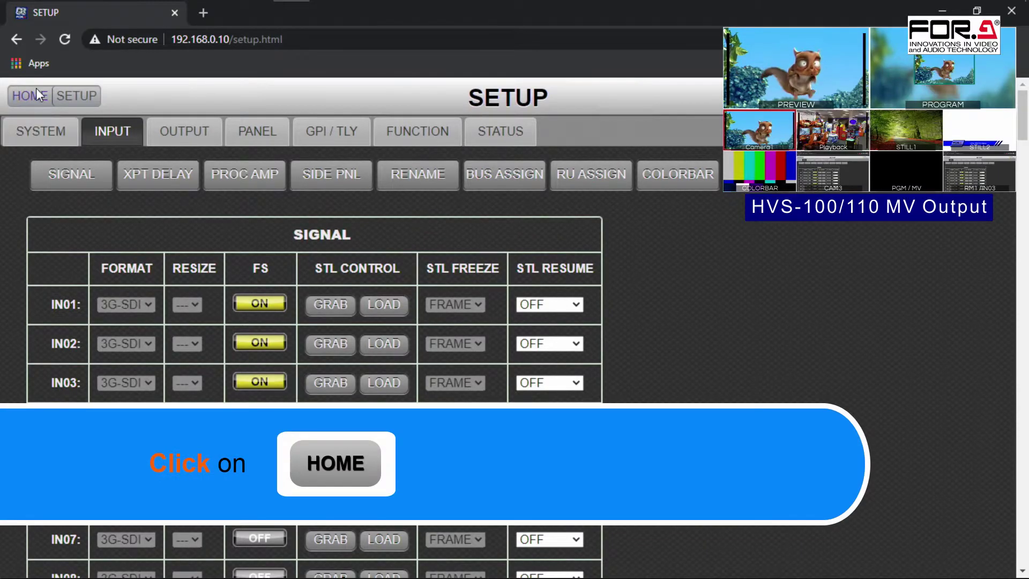
{"action": "left_click", "coordinate": [34, 97]}
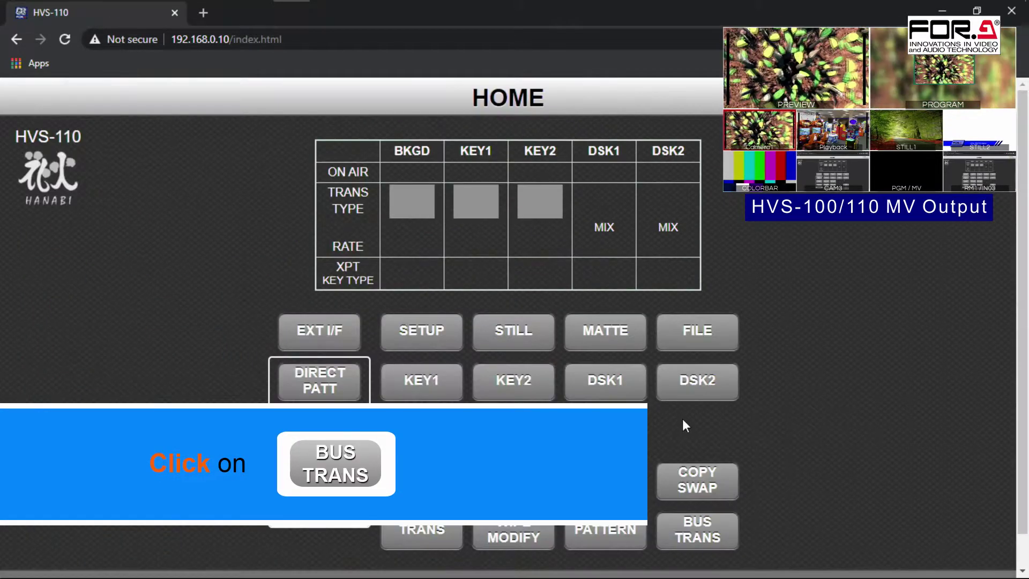
{"action": "left_click", "coordinate": [699, 485]}
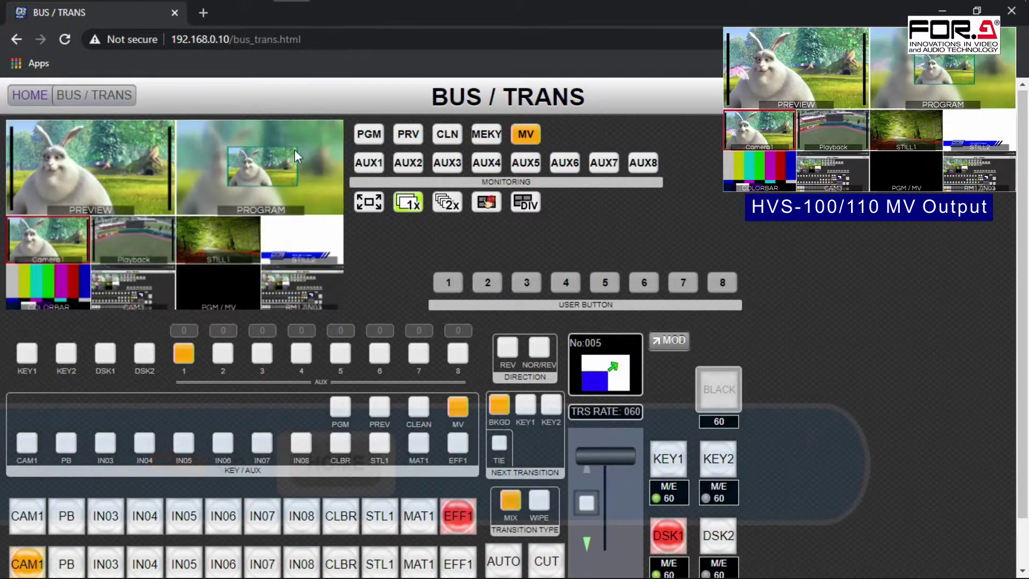
Step: Go back to SETUP and bring up the OUTPUT tab's multiviewer (MV) settings
{"action": "left_click", "coordinate": [30, 95]}
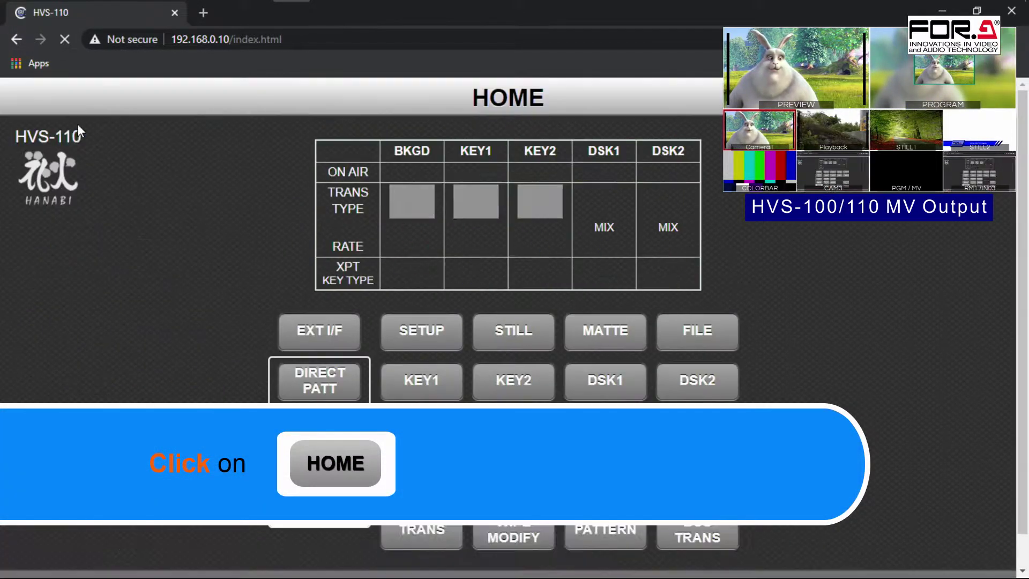
{"action": "left_click", "coordinate": [397, 344]}
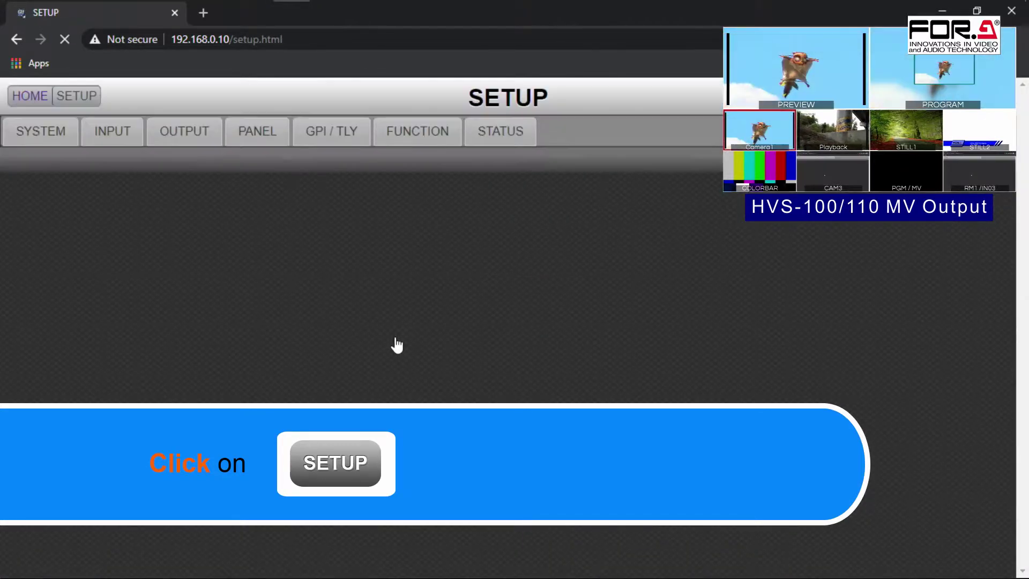
{"action": "left_click", "coordinate": [185, 131]}
{"action": "left_click", "coordinate": [434, 179]}
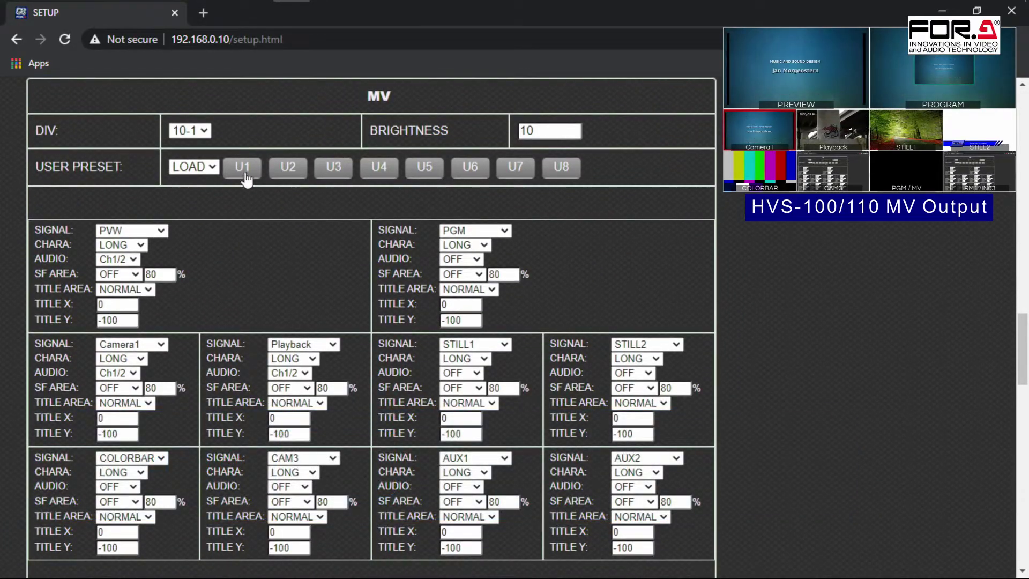
Step: Set the multiviewer DIV to 10-1, after trying the 2 and 4 layouts
{"action": "left_click", "coordinate": [203, 132]}
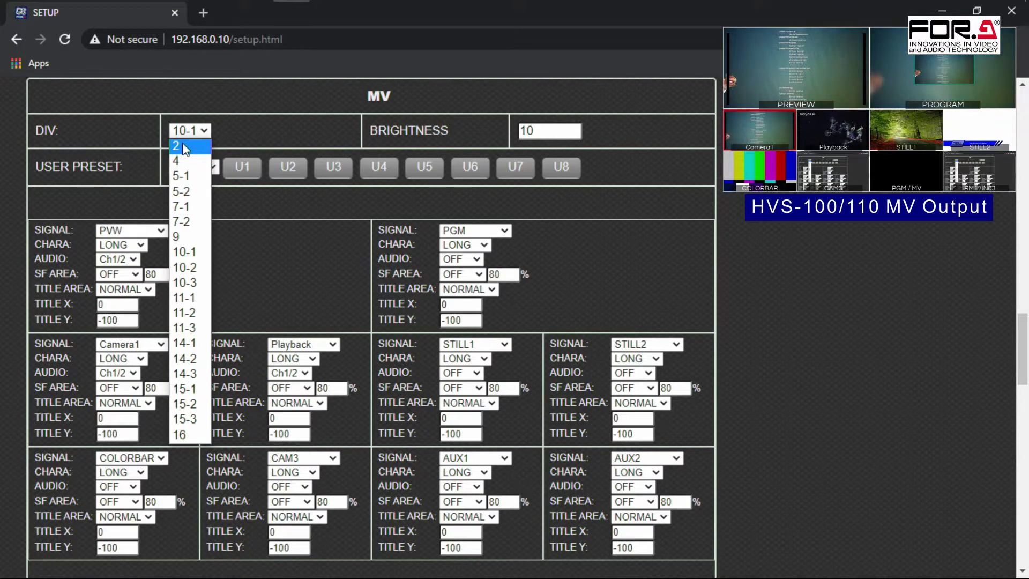
{"action": "left_click", "coordinate": [182, 142]}
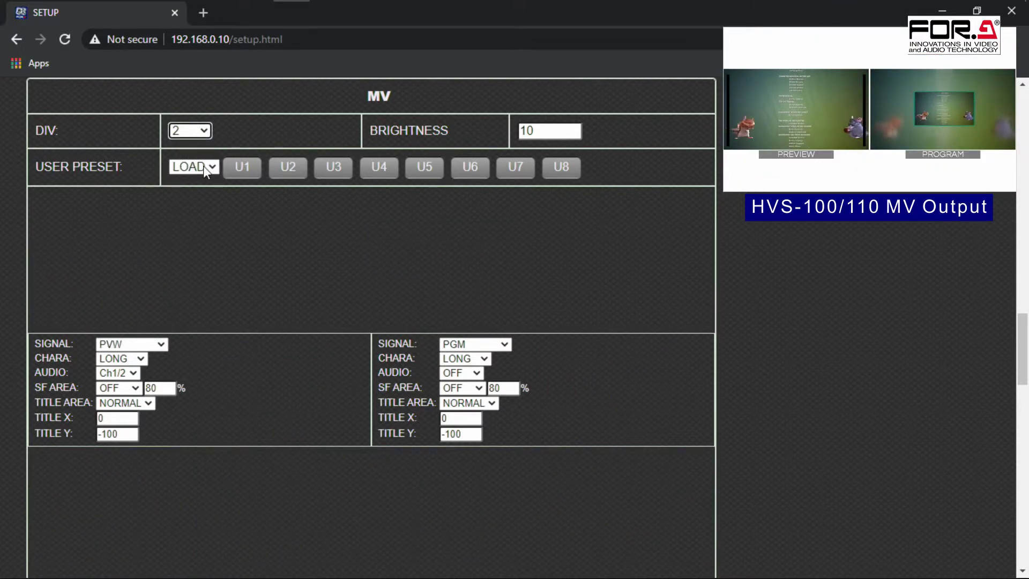
{"action": "left_click", "coordinate": [204, 166]}
{"action": "left_click", "coordinate": [195, 137]}
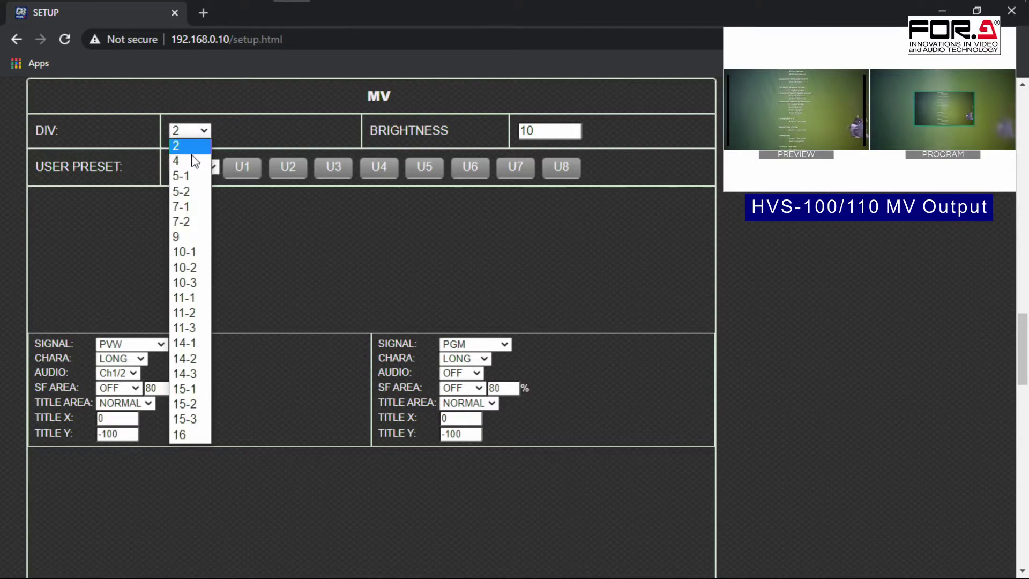
{"action": "left_click", "coordinate": [195, 159]}
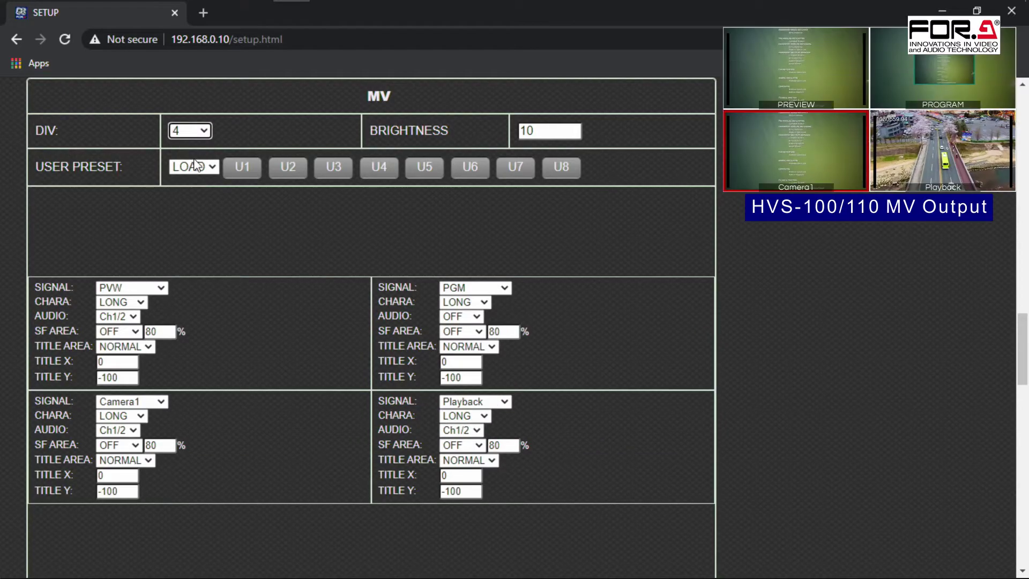
{"action": "left_click", "coordinate": [204, 130]}
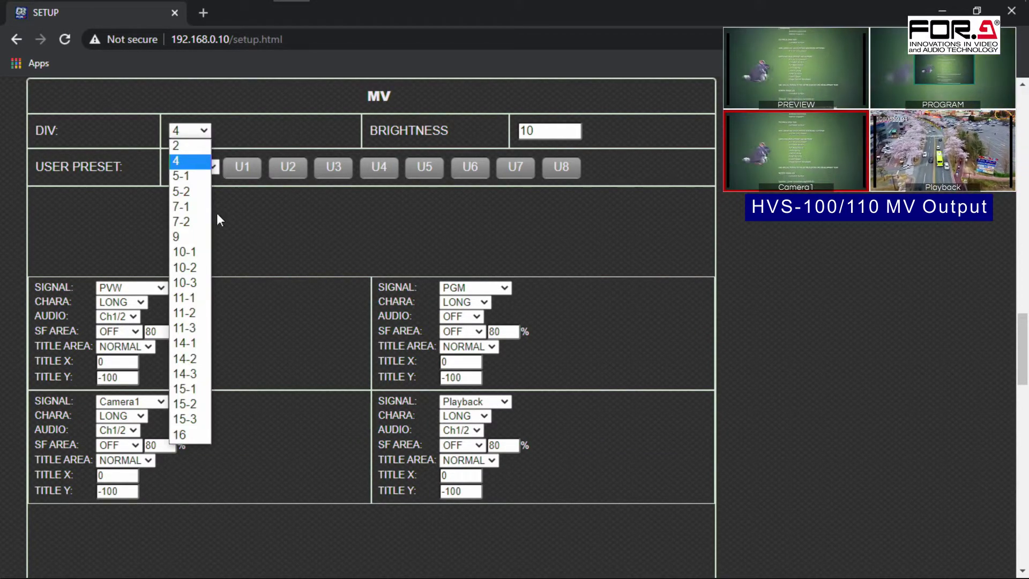
{"action": "left_click", "coordinate": [195, 253]}
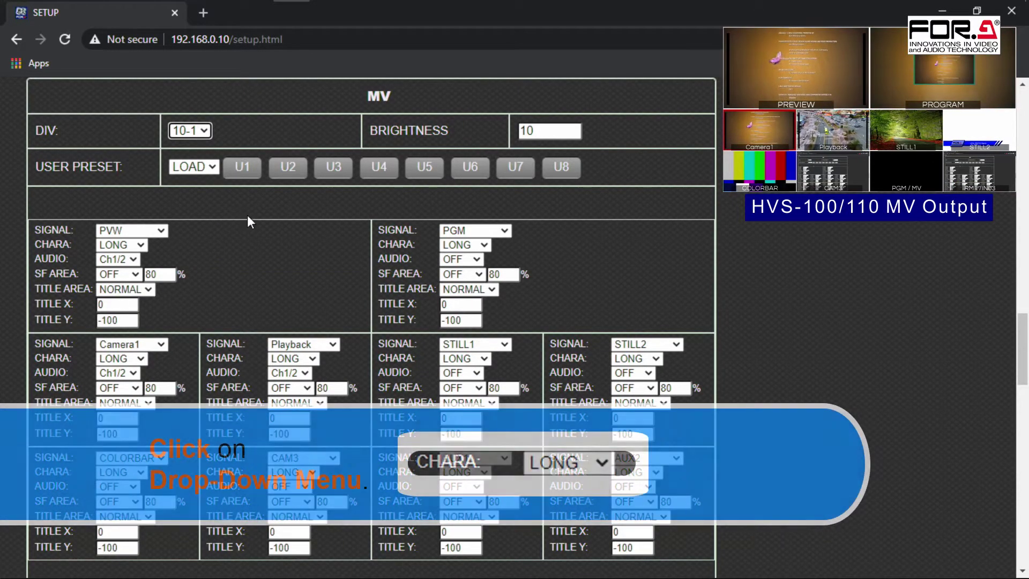
Step: Keep LONG labels on the PVW, PGM, Camera1, Playback and STILL1 windows
{"action": "scroll", "coordinate": [253, 223], "scroll_direction": "down", "scroll_amount": 2}
{"action": "scroll", "coordinate": [201, 207], "scroll_direction": "up", "scroll_amount": 2}
{"action": "left_click", "coordinate": [120, 244]}
{"action": "left_click", "coordinate": [117, 282]}
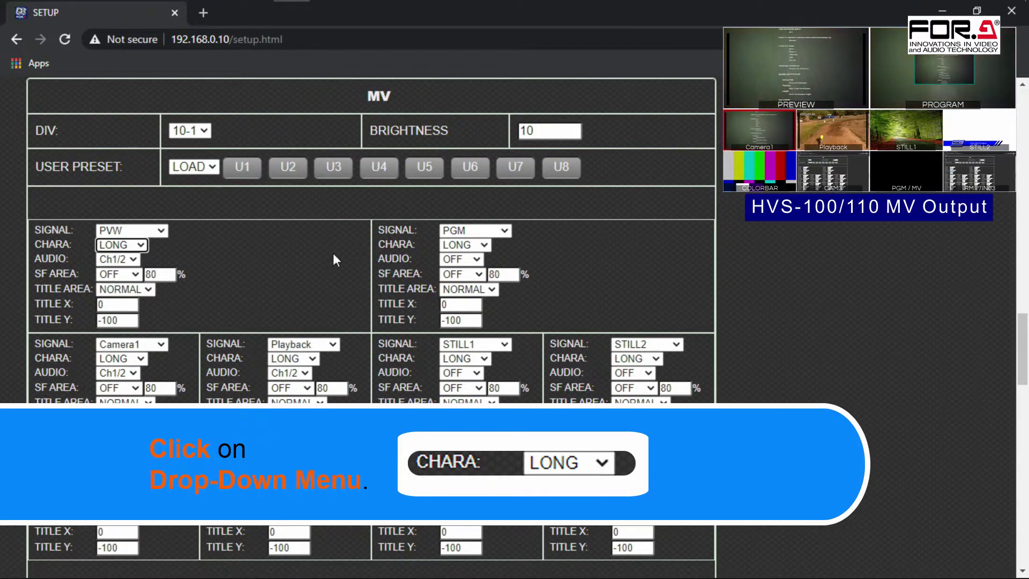
{"action": "left_click", "coordinate": [458, 245]}
{"action": "left_click", "coordinate": [451, 285]}
{"action": "left_click", "coordinate": [105, 359]}
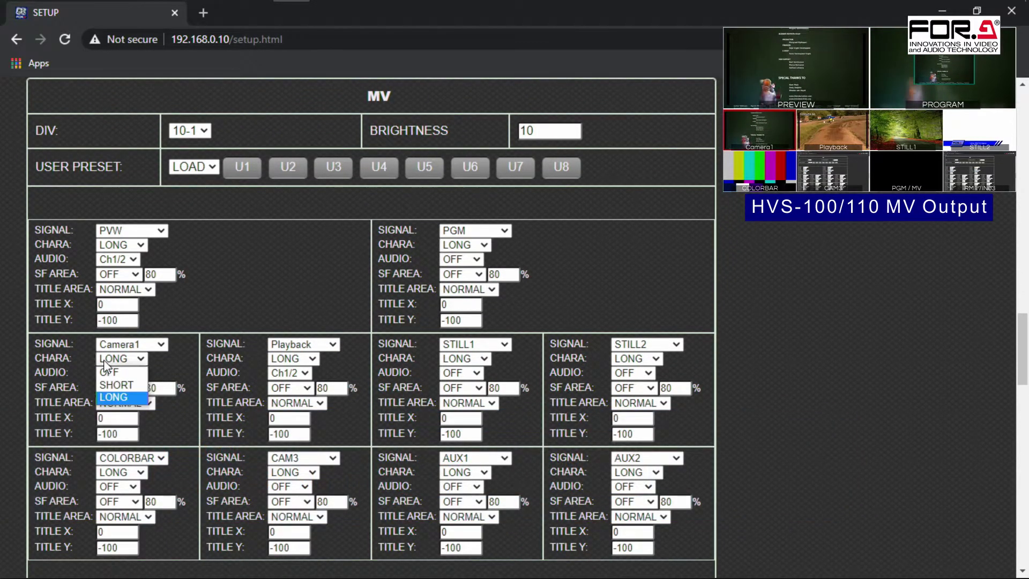
{"action": "left_click", "coordinate": [109, 397]}
{"action": "left_click", "coordinate": [282, 358]}
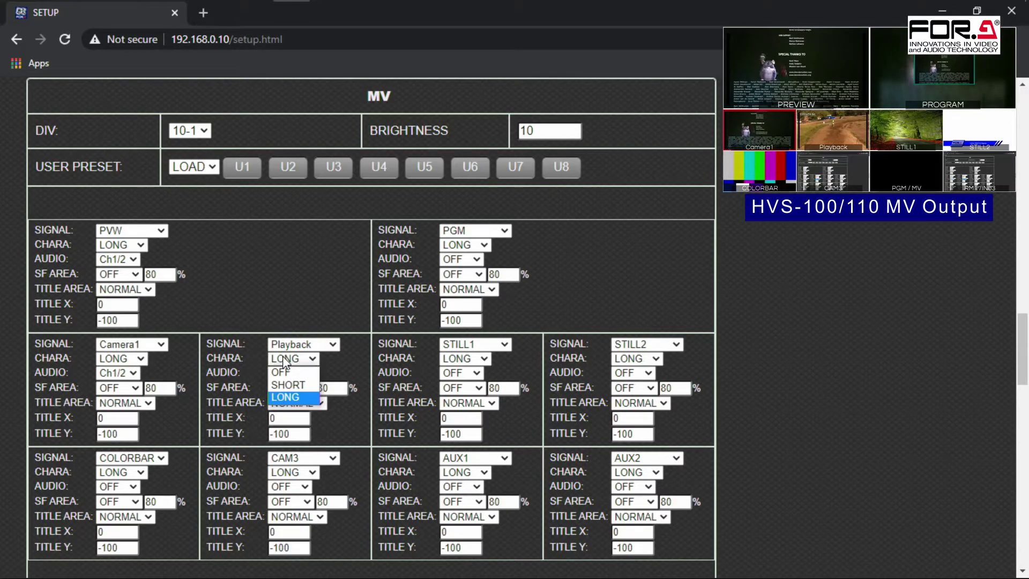
{"action": "left_click", "coordinate": [282, 399]}
{"action": "left_click", "coordinate": [462, 358]}
{"action": "left_click", "coordinate": [455, 397]}
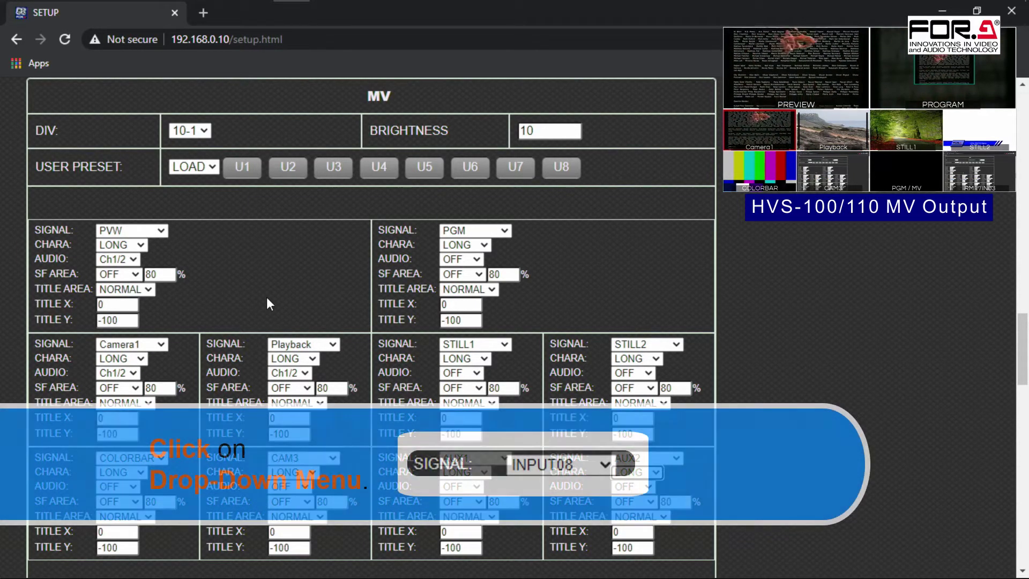
Step: Confirm the PVW, PGM, Camera1 and Playback signal assignments for the multiviewer windows
{"action": "left_click", "coordinate": [149, 234]}
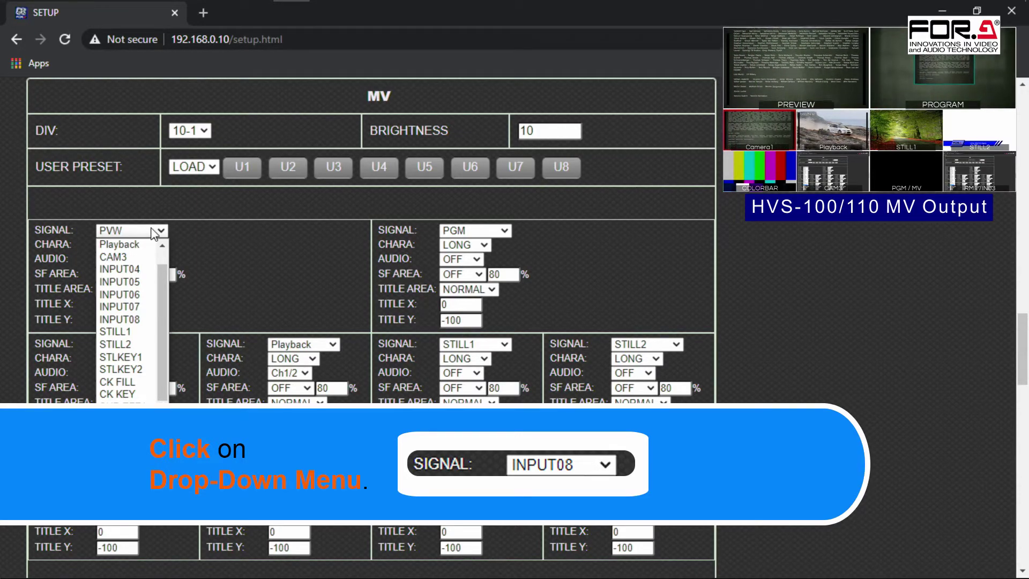
{"action": "left_click", "coordinate": [154, 234]}
{"action": "left_click", "coordinate": [492, 233]}
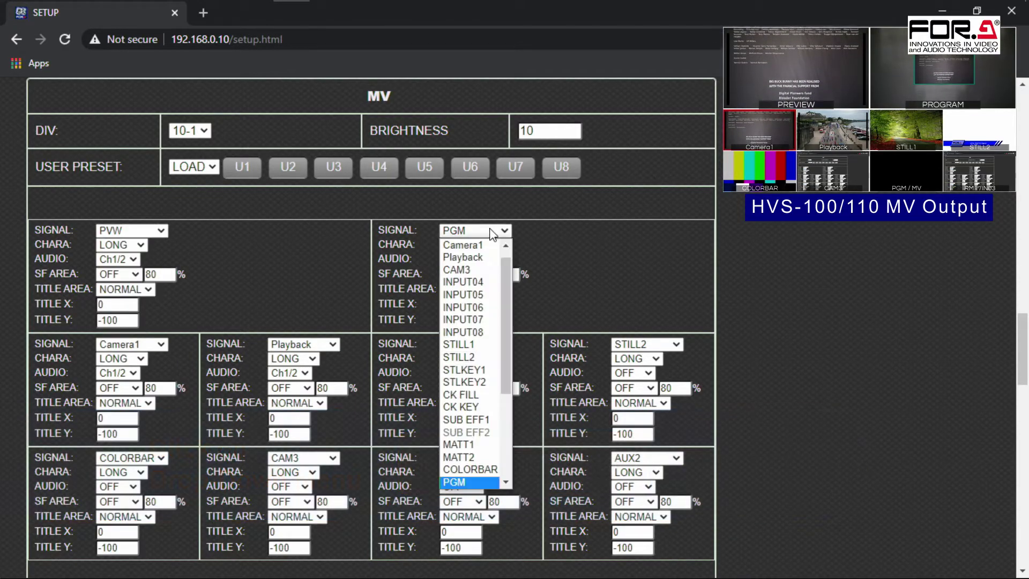
{"action": "scroll", "coordinate": [472, 343], "scroll_direction": "down", "scroll_amount": 3}
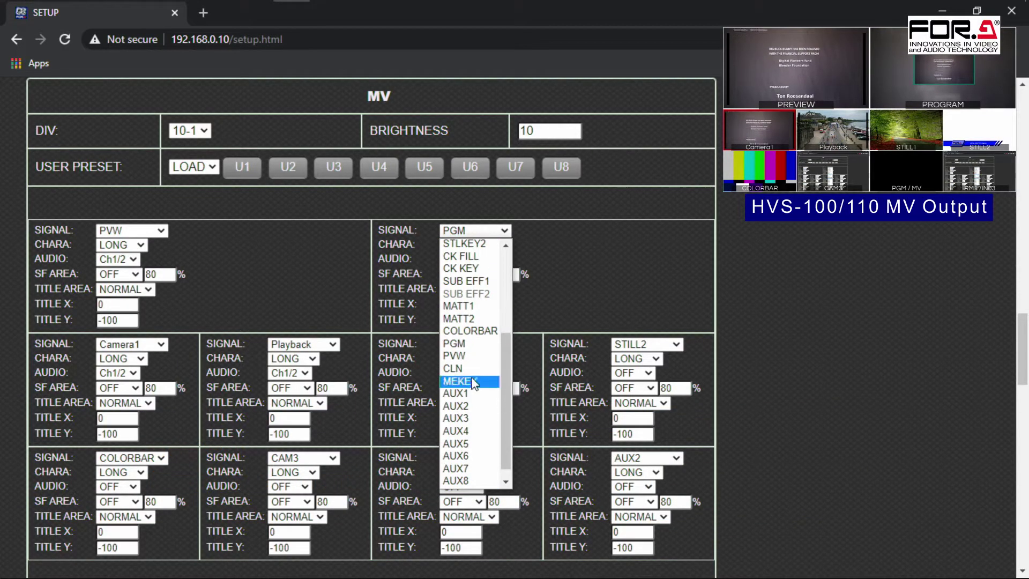
{"action": "left_click", "coordinate": [454, 342]}
{"action": "left_click", "coordinate": [141, 346]}
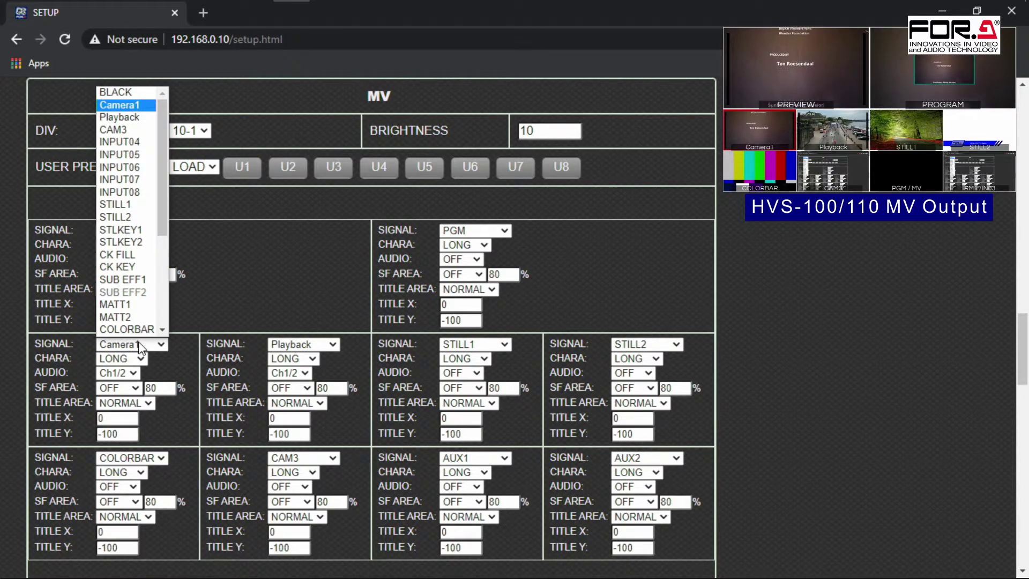
{"action": "left_click", "coordinate": [141, 345]}
{"action": "left_click", "coordinate": [300, 344]}
{"action": "scroll", "coordinate": [300, 316], "scroll_direction": "down", "scroll_amount": 1}
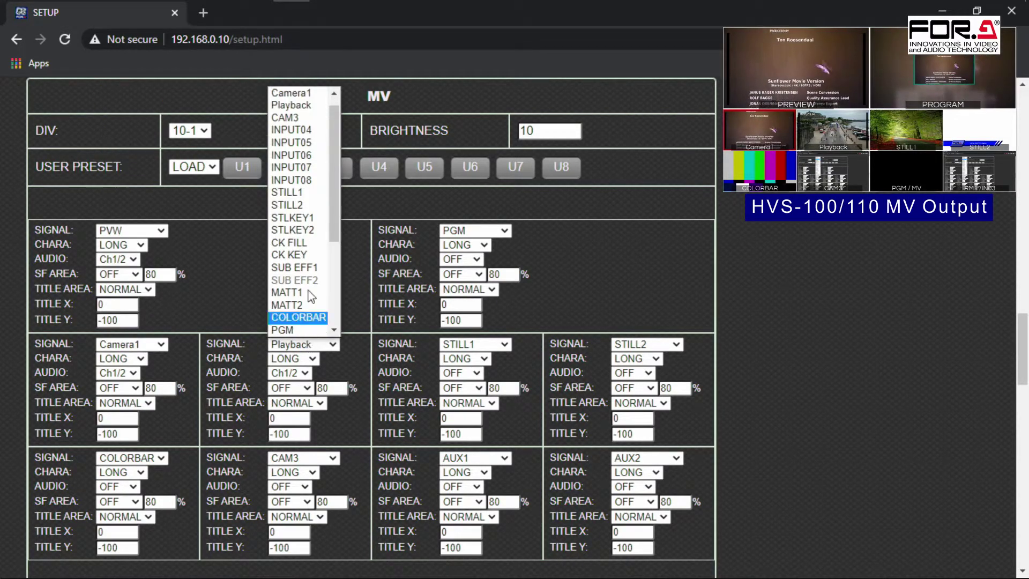
{"action": "left_click", "coordinate": [296, 104]}
{"action": "scroll", "coordinate": [581, 336], "scroll_direction": "down", "scroll_amount": 2}
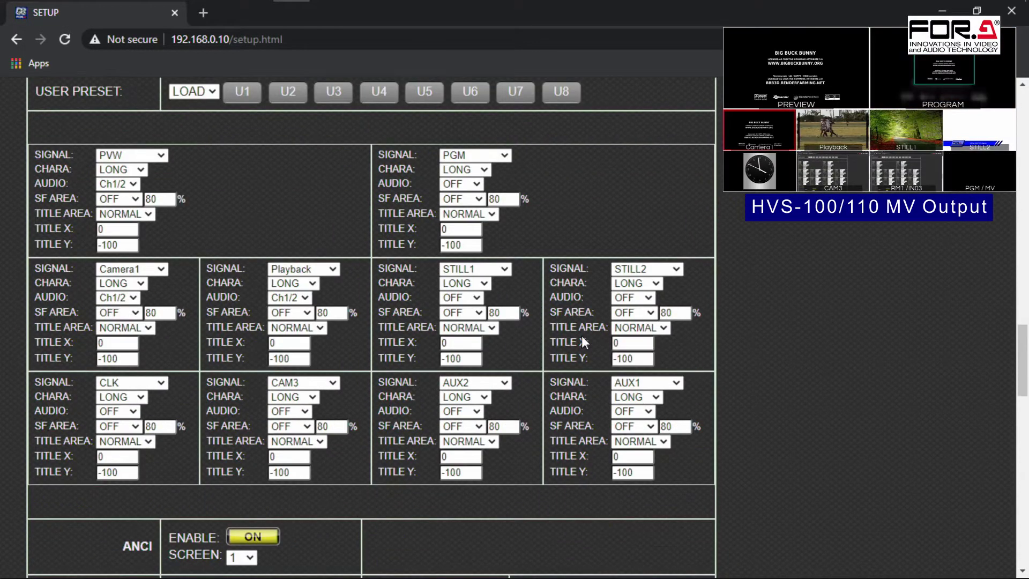
{"action": "scroll", "coordinate": [357, 270], "scroll_direction": "up", "scroll_amount": 5}
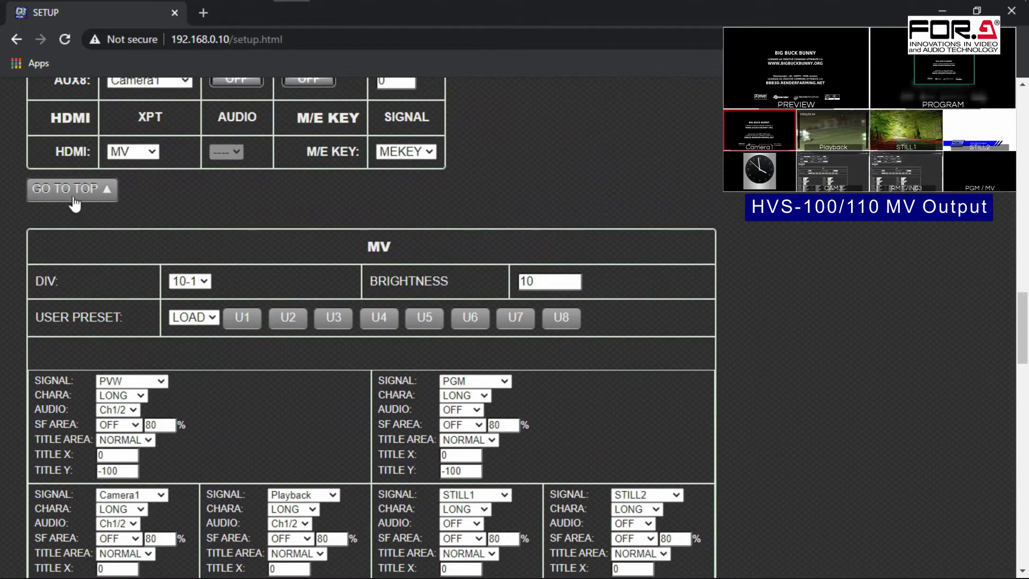
Step: In the RENAME table, change AUX2's short name from RM1 to PGM
{"action": "left_click", "coordinate": [73, 198]}
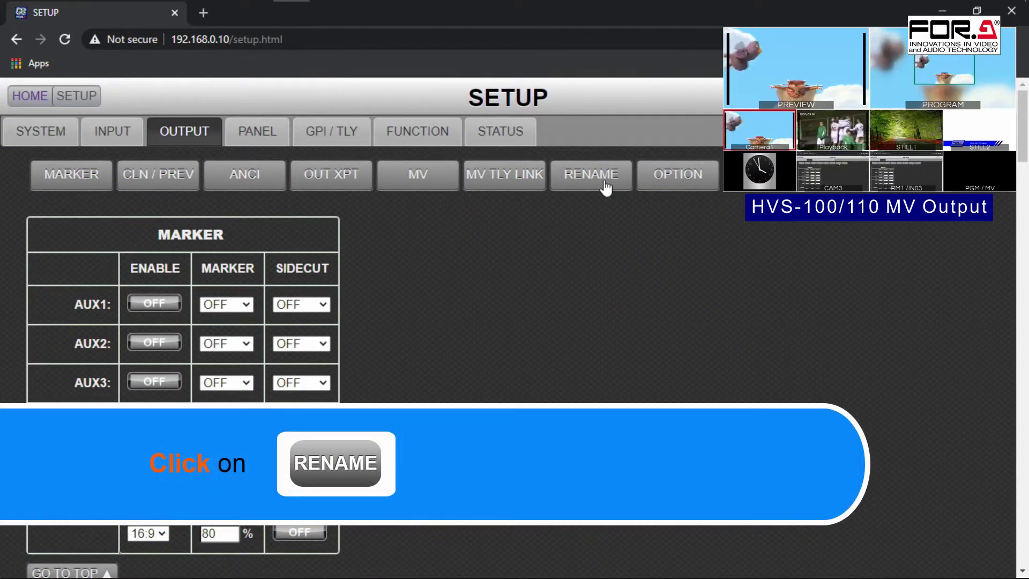
{"action": "left_click", "coordinate": [605, 185]}
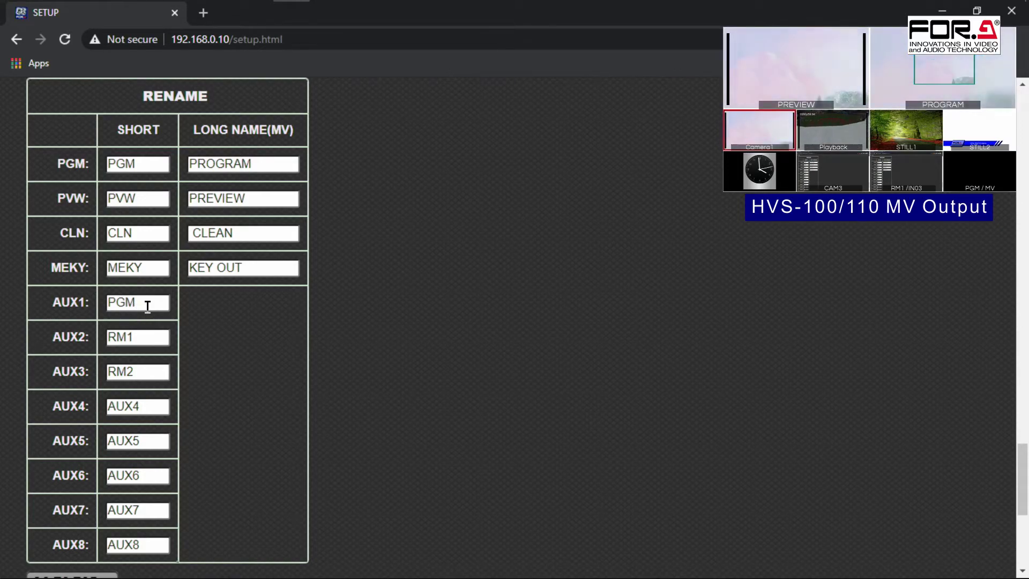
{"action": "left_click_drag", "start_coordinate": [147, 339], "coordinate": [111, 338]}
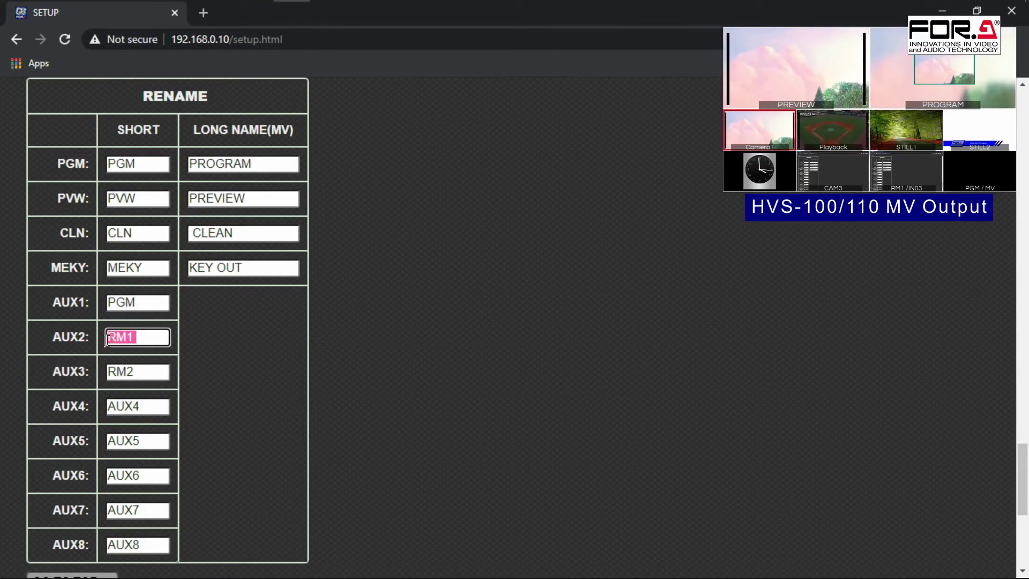
{"action": "type", "text": "PGM"}
{"action": "key", "text": "Tab"}
Step: Replace AUX3's short name RM2 with RM1
{"action": "type", "text": "AUX3"}
{"action": "key", "text": "ctrl+a"}
{"action": "type", "text": "RM"}
{"action": "type", "text": "2"}
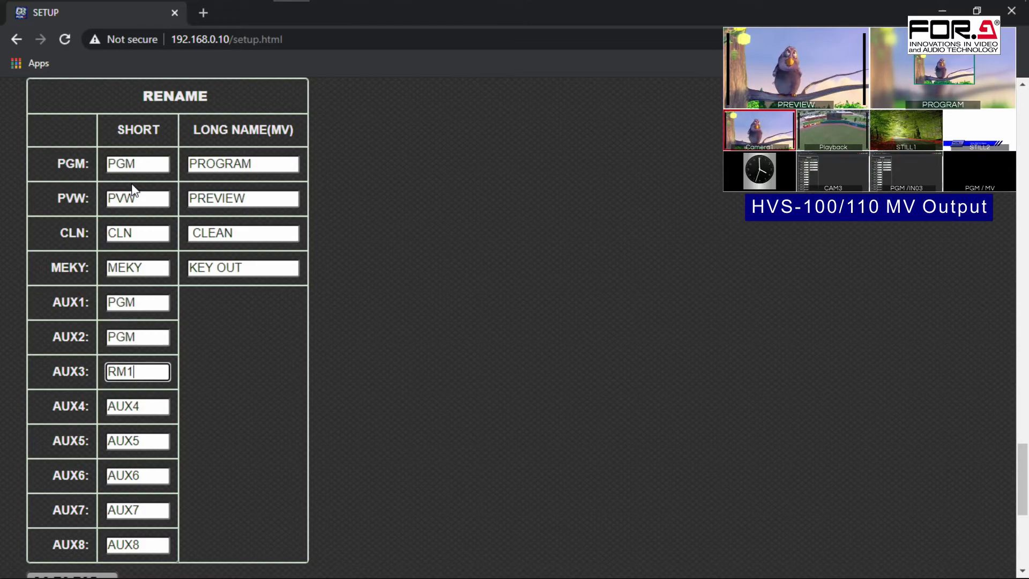
{"action": "left_click", "coordinate": [351, 224]}
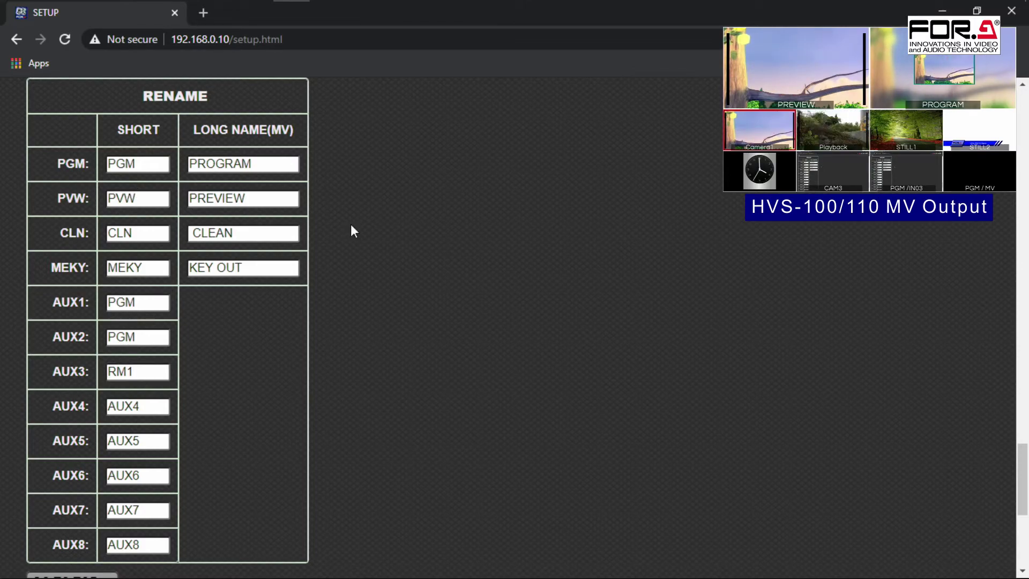
{"action": "scroll", "coordinate": [343, 225], "scroll_direction": "up", "scroll_amount": 2}
{"action": "scroll", "coordinate": [336, 232], "scroll_direction": "up", "scroll_amount": 1}
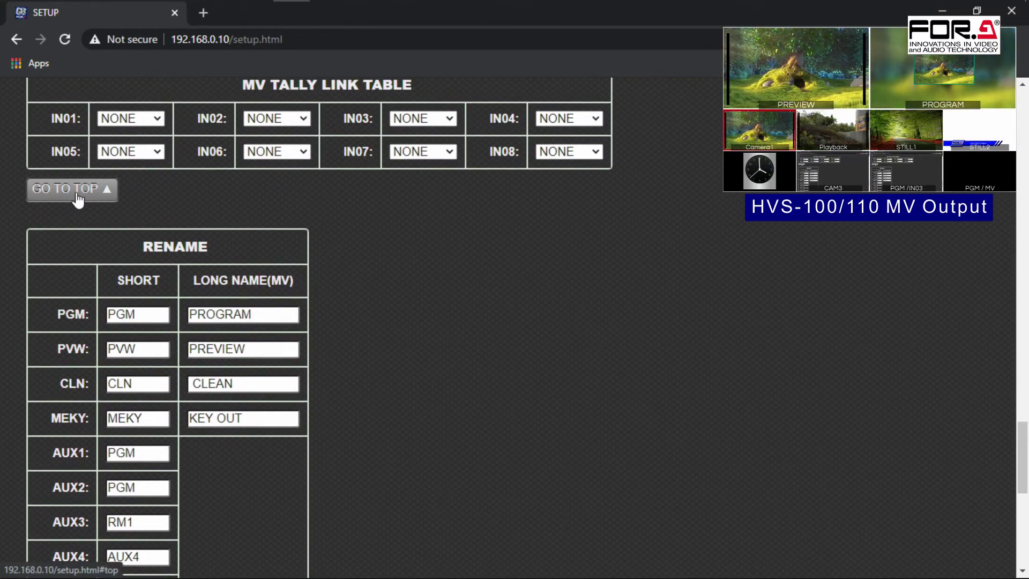
Step: Return via the HOME page to the BUS / TRANS control page
{"action": "left_click", "coordinate": [75, 192]}
{"action": "left_click", "coordinate": [30, 98]}
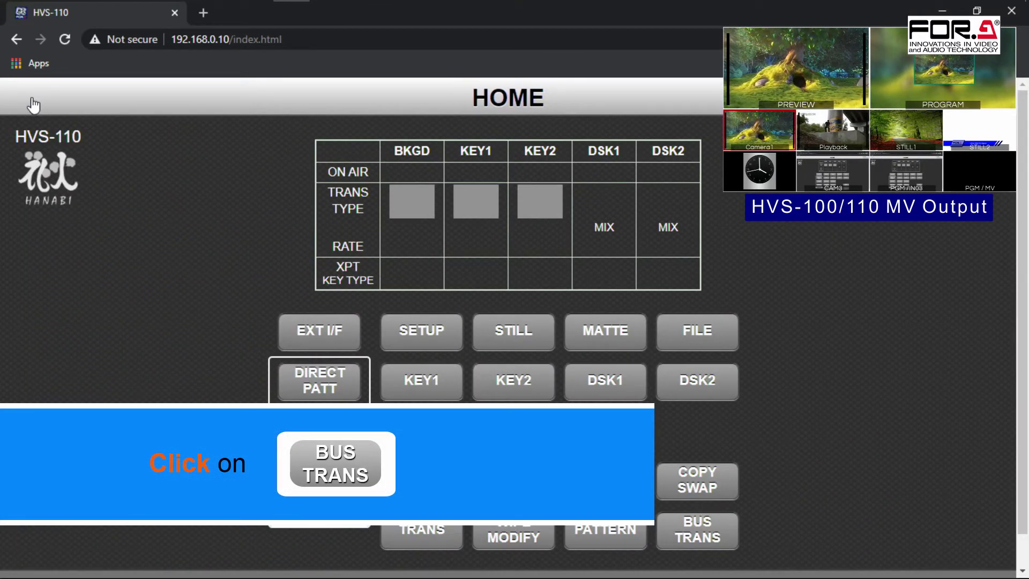
{"action": "left_click", "coordinate": [697, 529]}
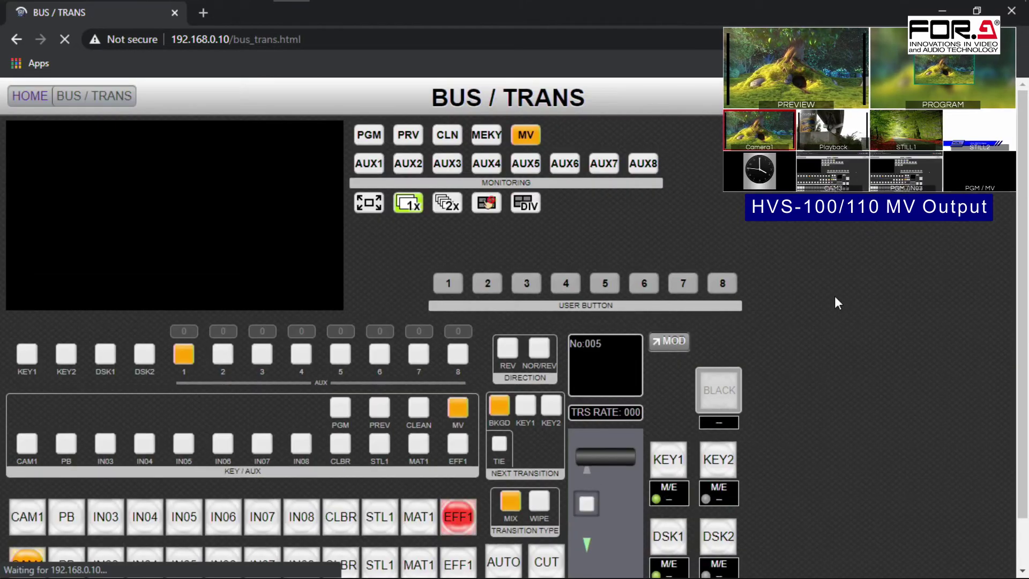